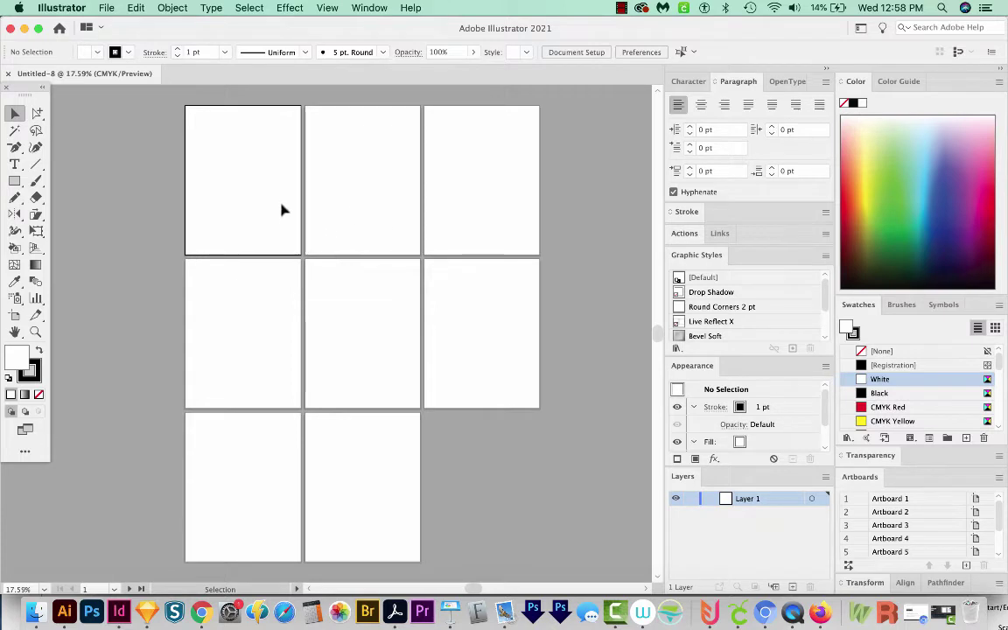
Step: Step through the artboards and make the centre Artboard 5 active
left_click(366, 173)
left_click(500, 180)
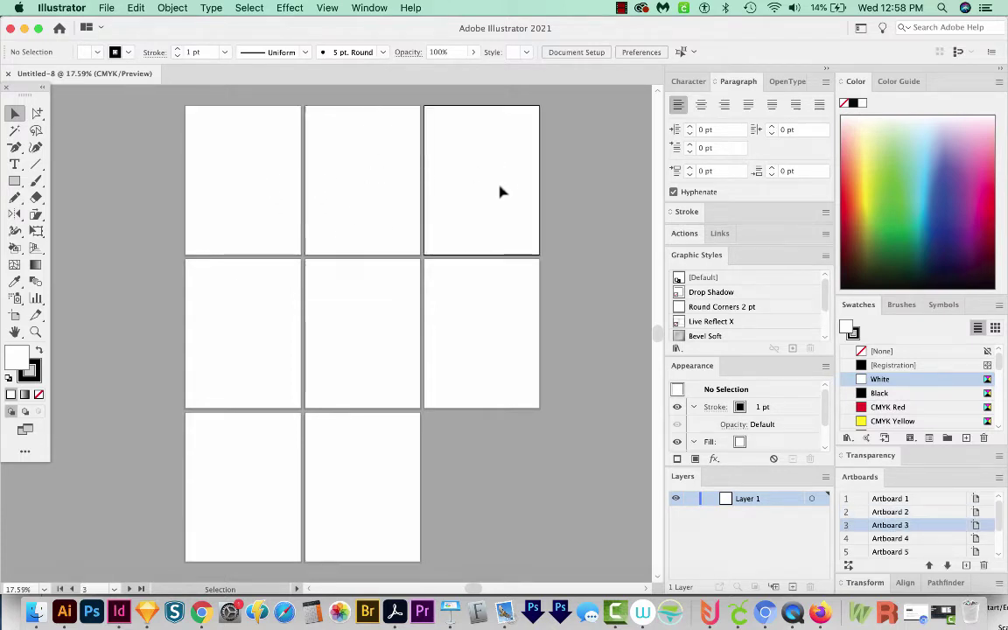
left_click(246, 318)
left_click(387, 327)
left_click(450, 319)
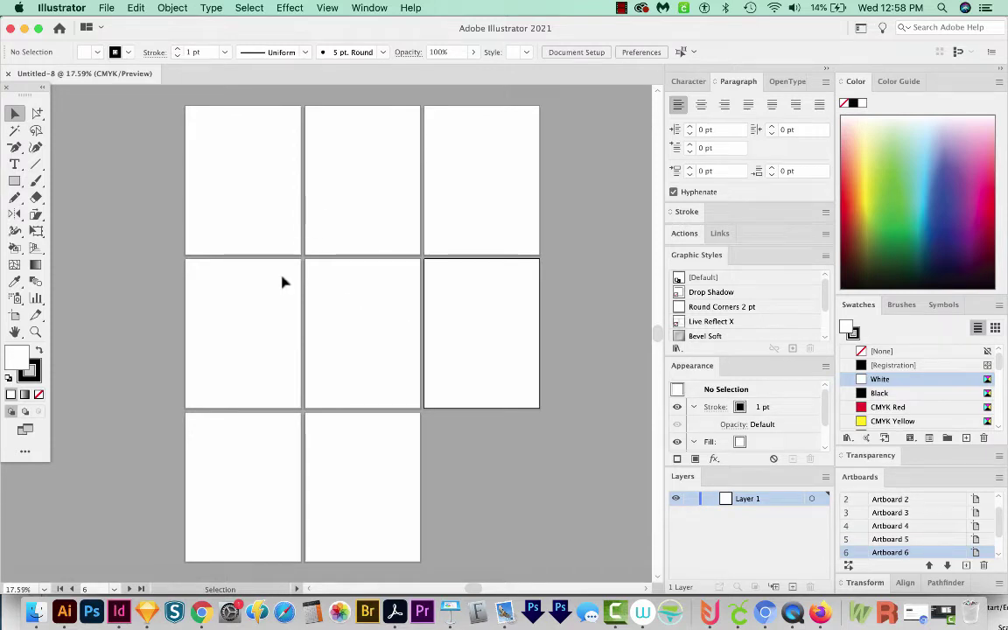
left_click(358, 332)
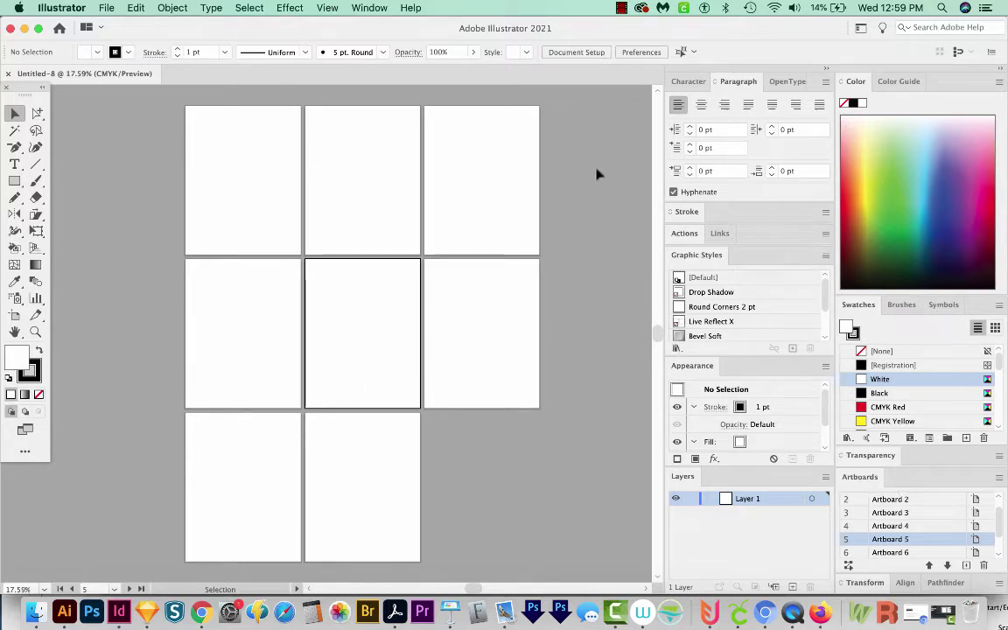
Step: Float the Artboards panel over the canvas so it lists all eight artboards
left_click(366, 7)
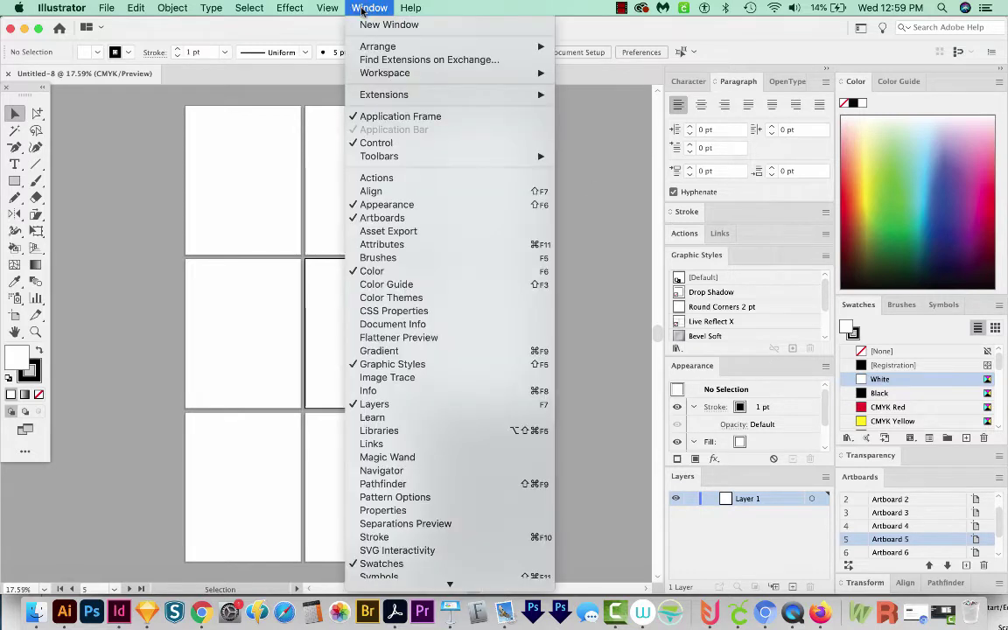
left_click(412, 218)
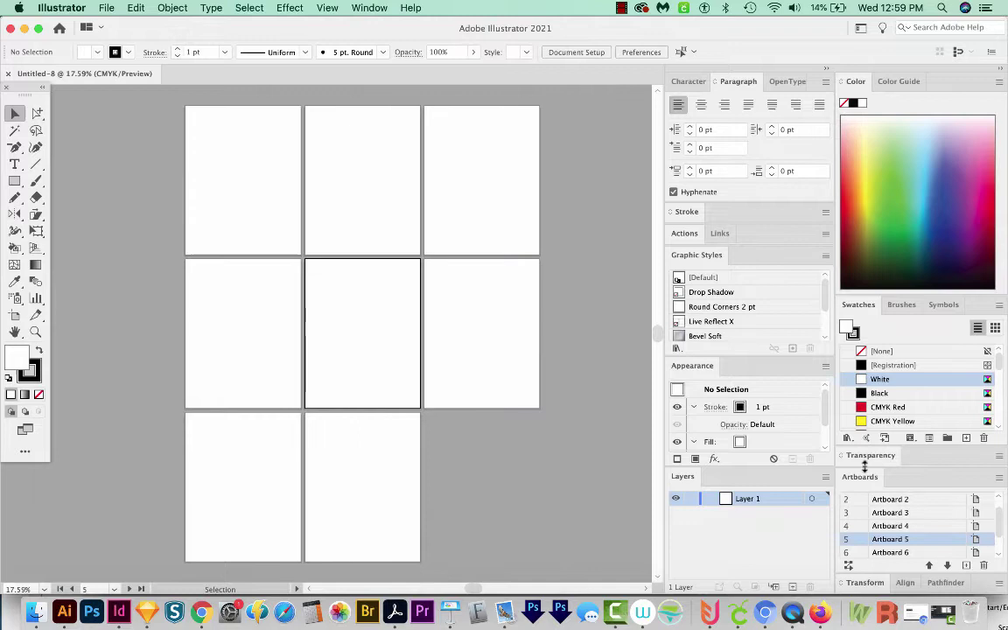
left_click_drag(860, 476, 540, 138)
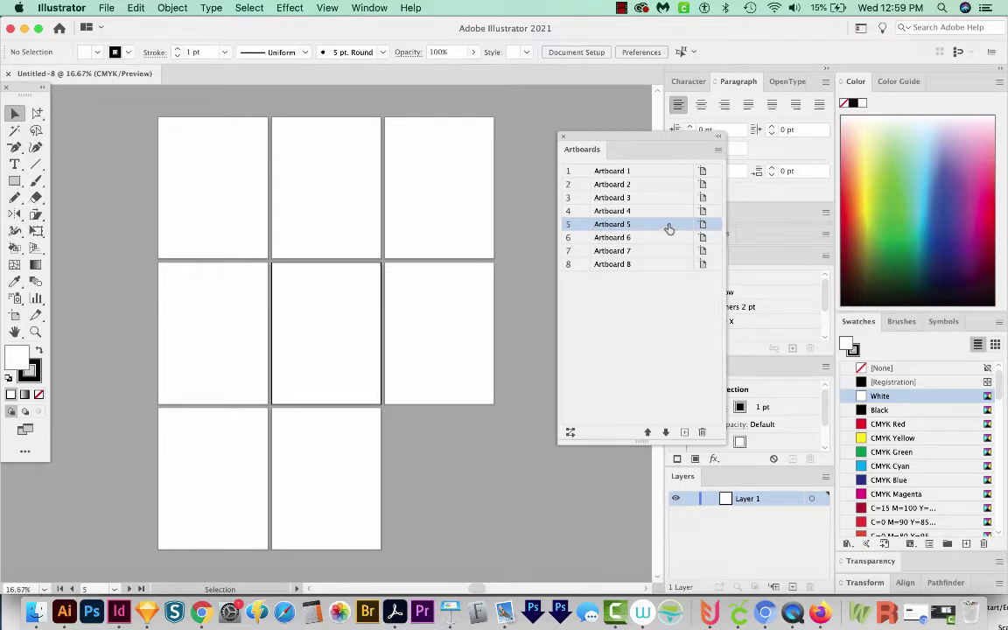
Step: Drag Artboard 5 to the top of the artboard list, zoom out, and activate Artboard 3
double_click(665, 226)
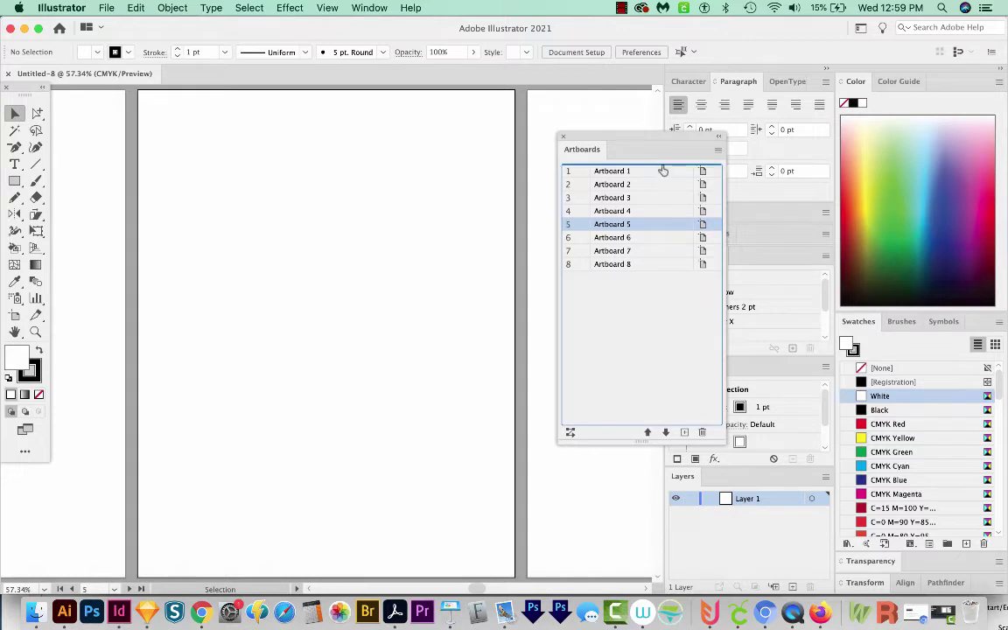
left_click_drag(664, 224, 664, 170)
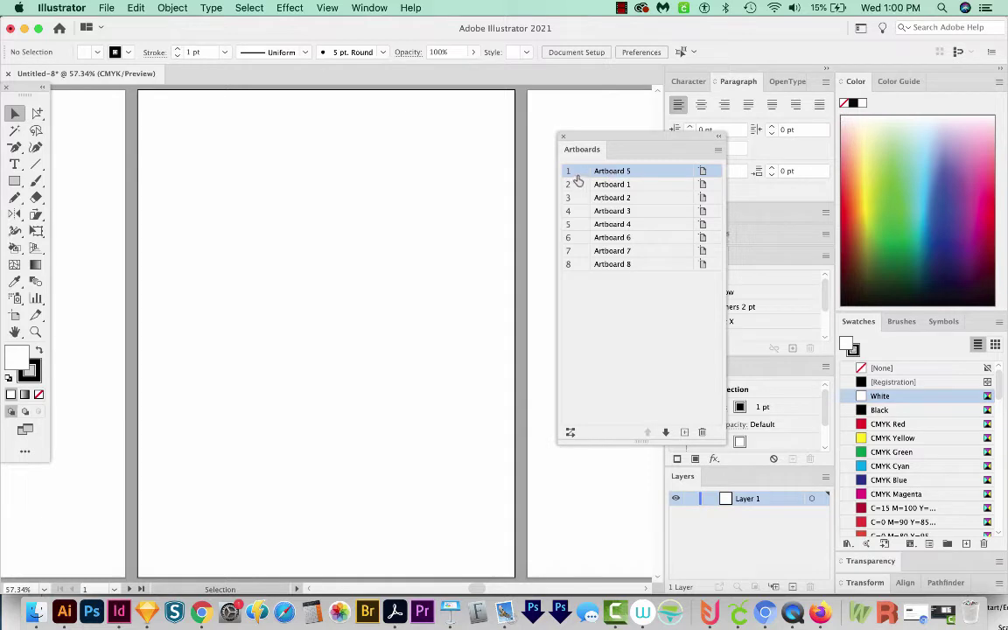
key("super+minus")
key("super+minus")
key("super+minus")
key("super+minus")
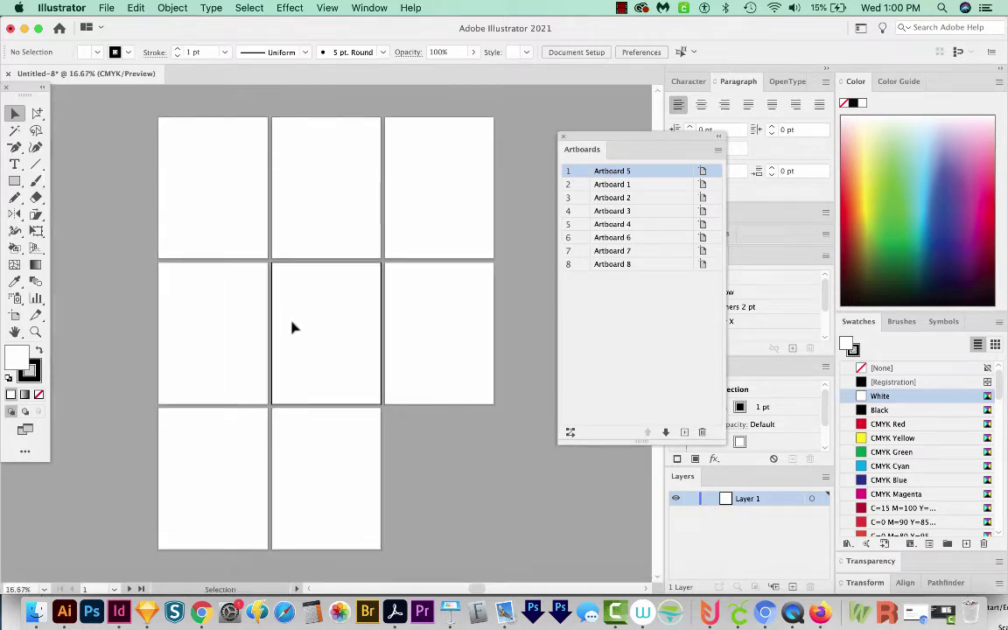
left_click(650, 213)
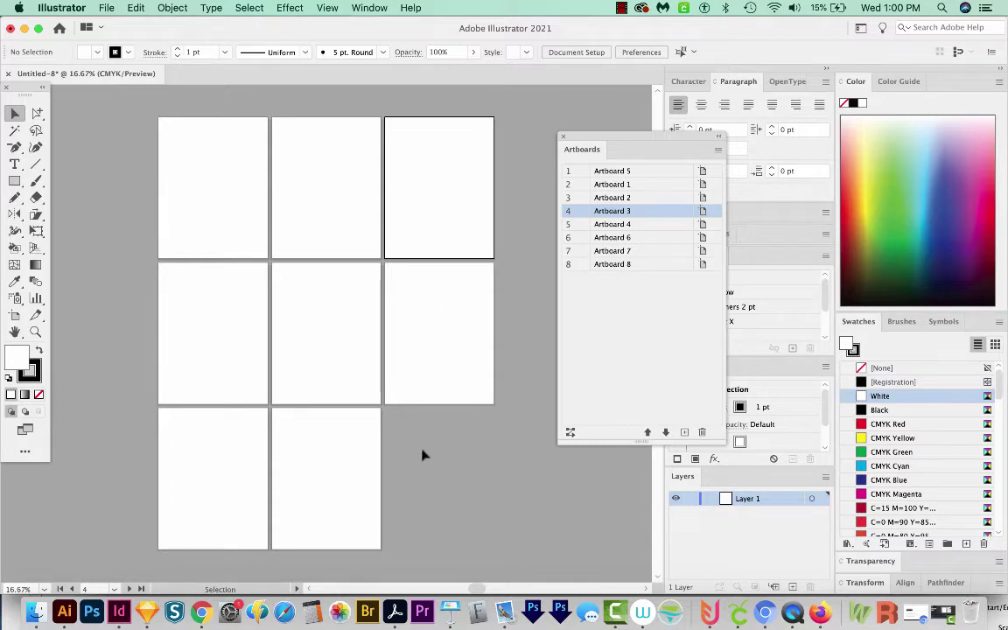
Step: Close the document without saving and create a new Letter print document with 8 artboards
key("super+w")
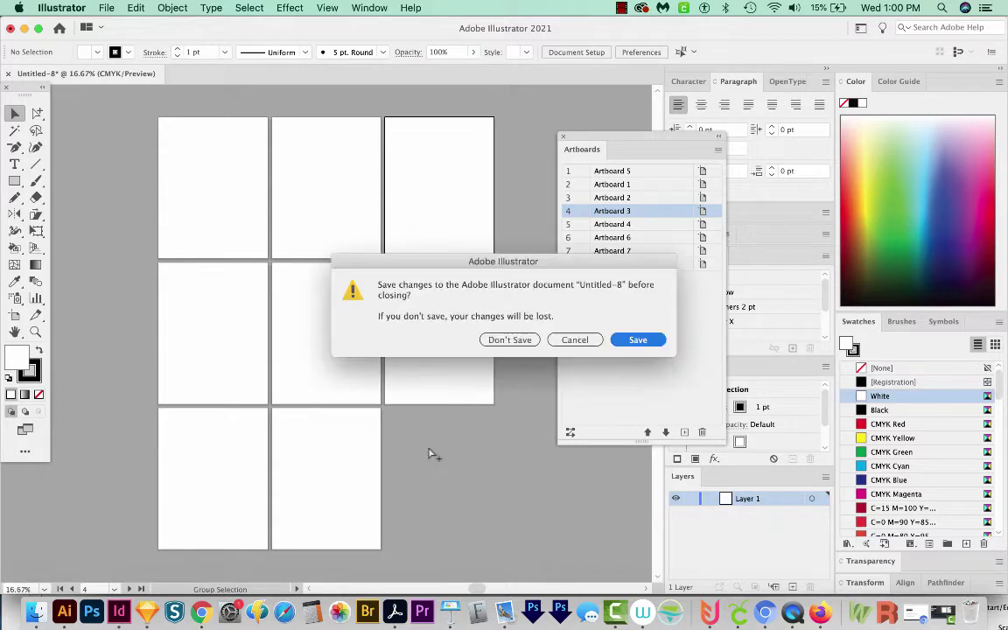
key("super+d")
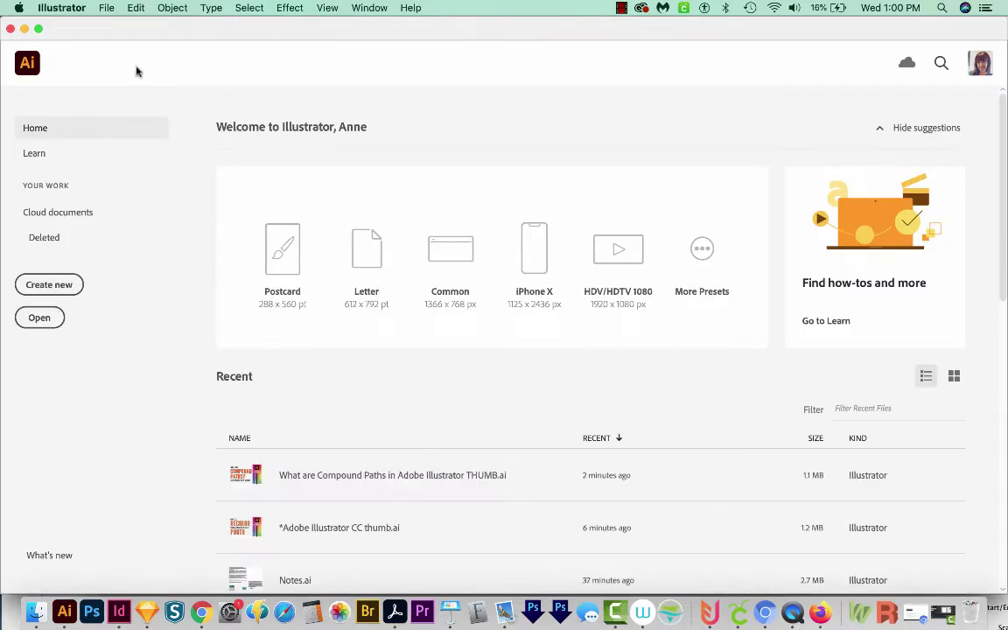
left_click(49, 285)
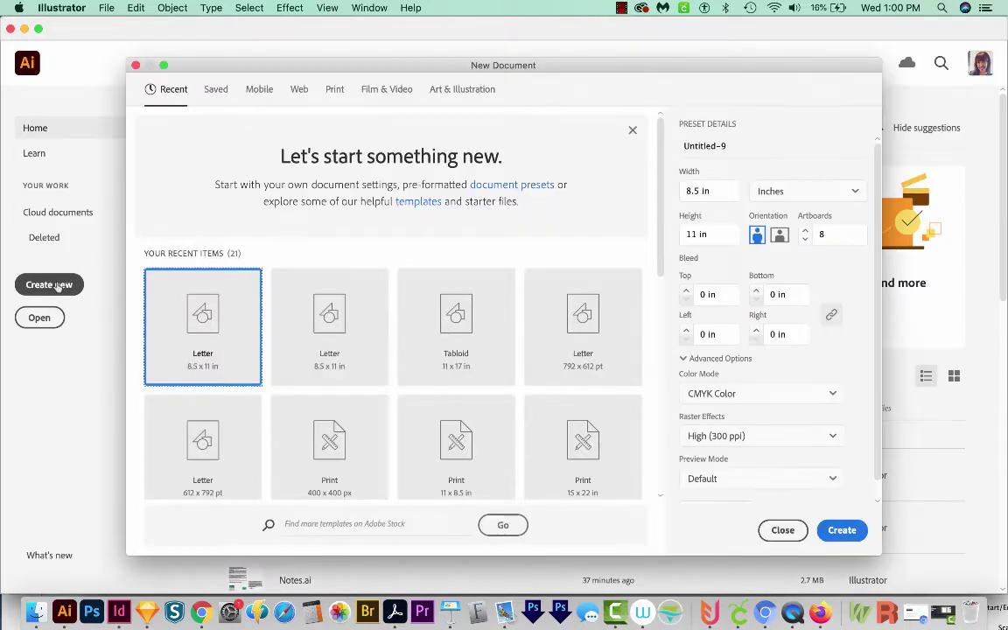
left_click(338, 91)
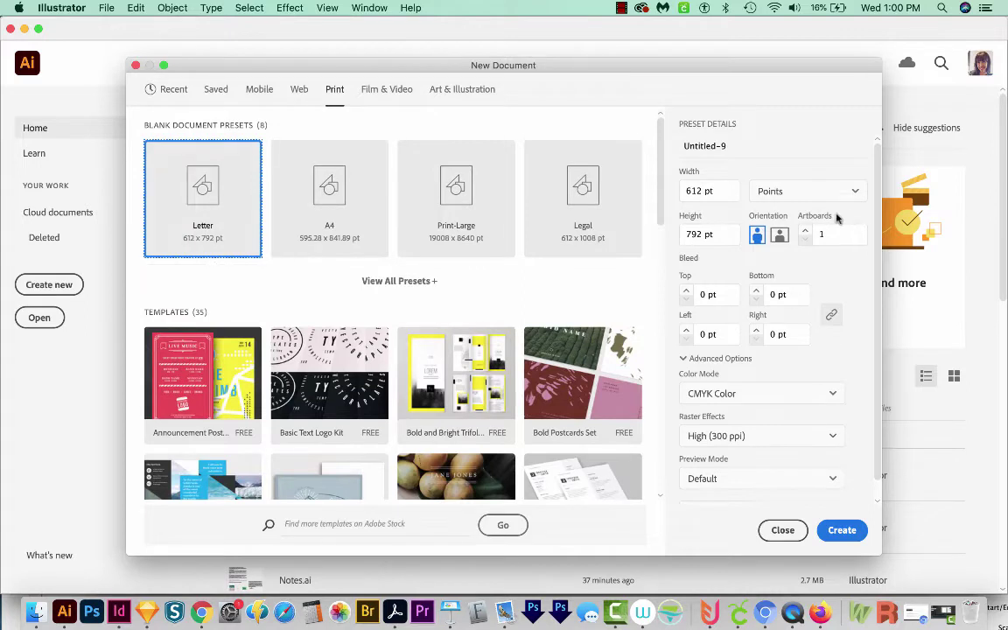
left_click(803, 239)
type("8")
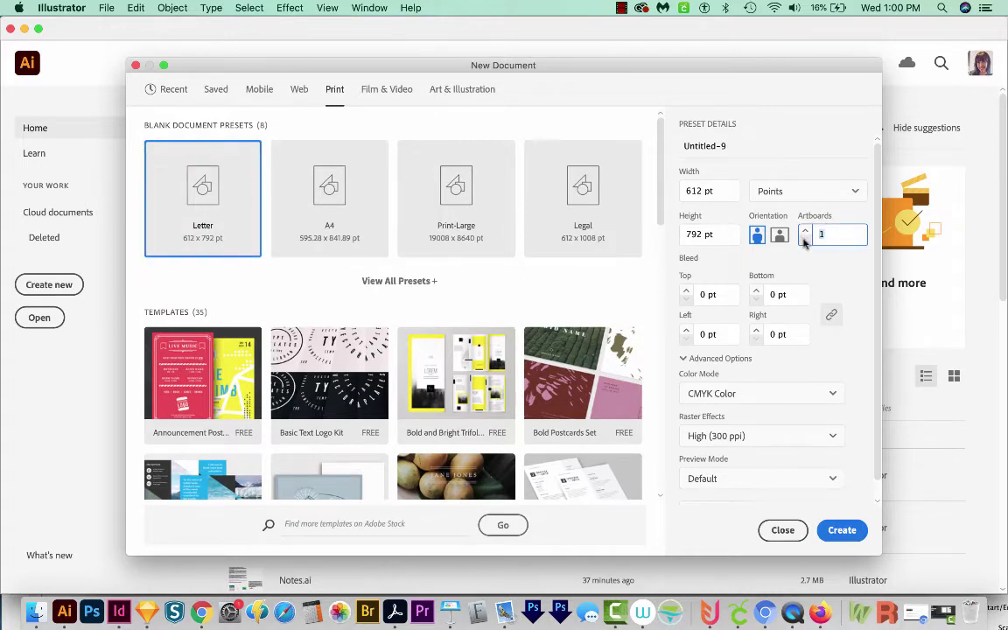
left_click(840, 530)
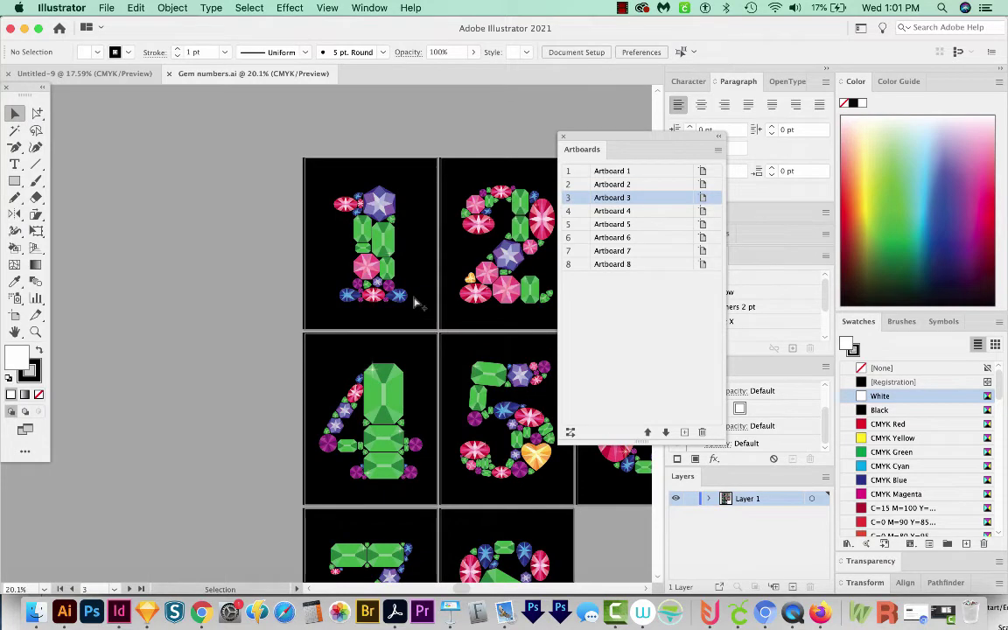
Step: Fit all eight gem-number artboards in view, select the artwork, and make Artboard 1 active
key("super+minus")
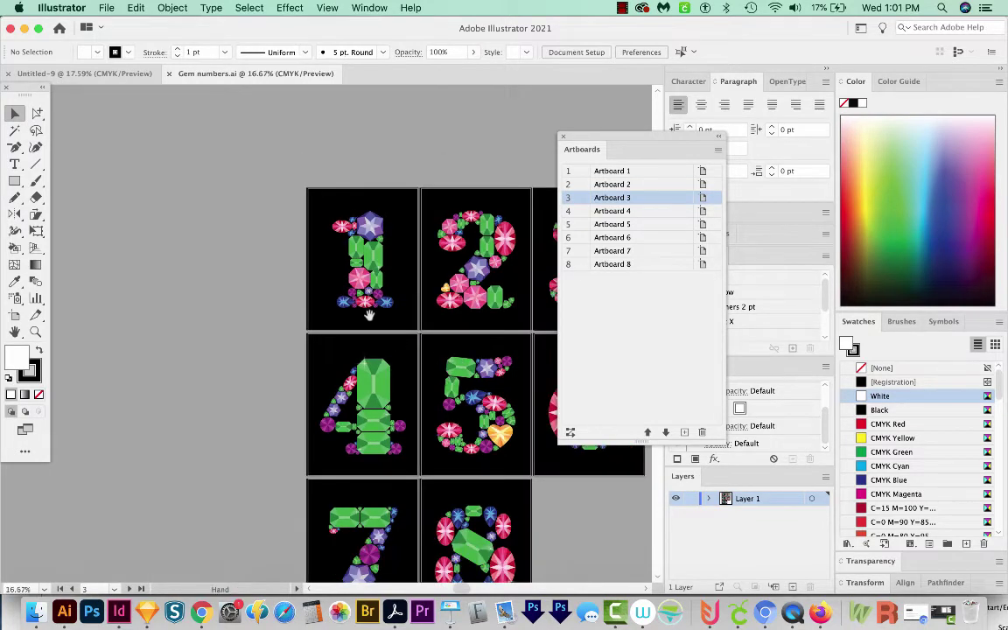
scroll(310, 273, "up", 2)
key("z")
key("super+alt+0")
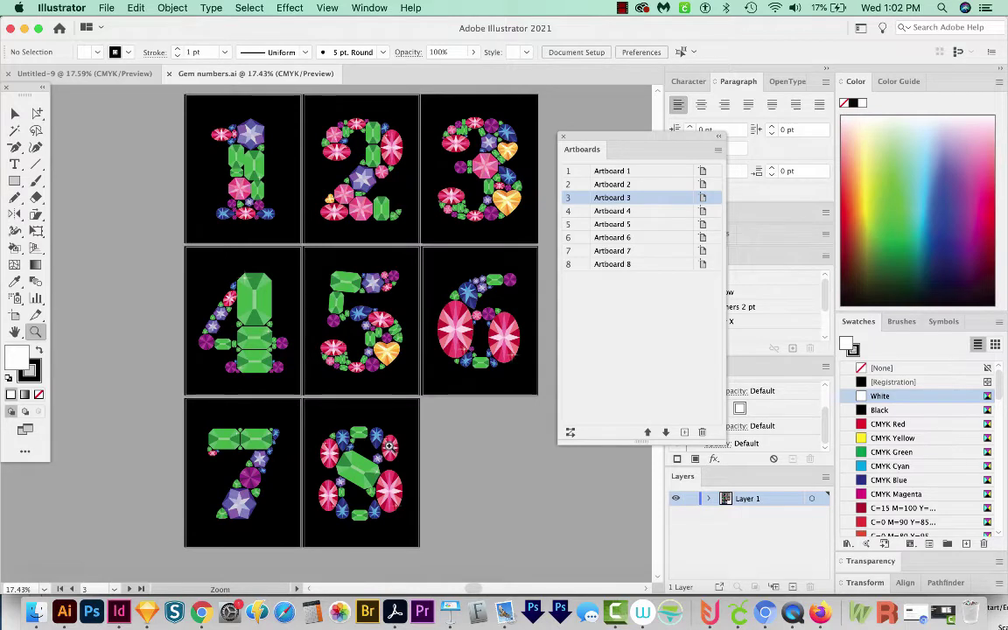
key("v")
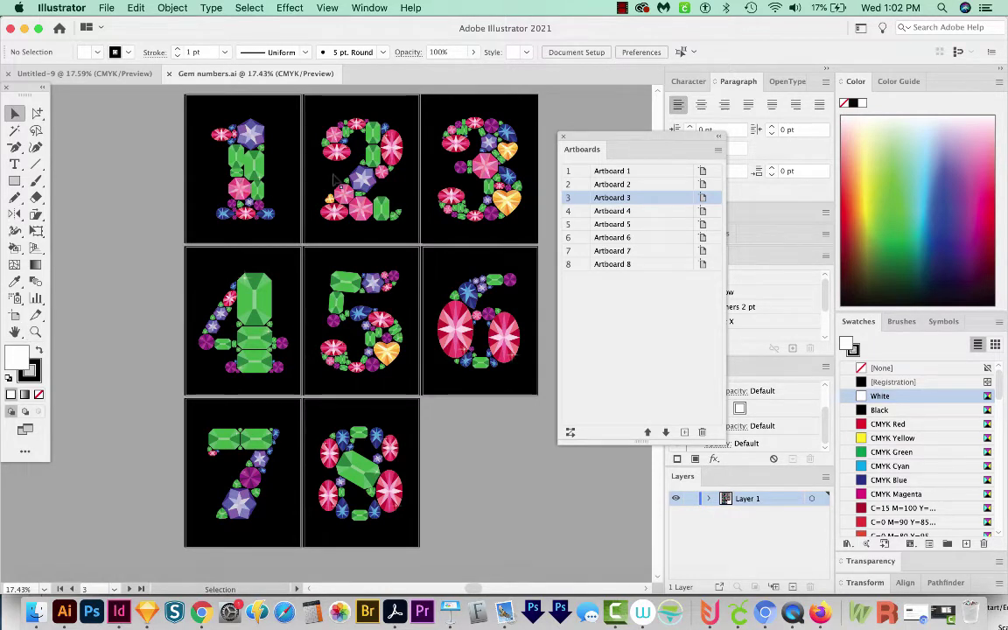
left_click(245, 166)
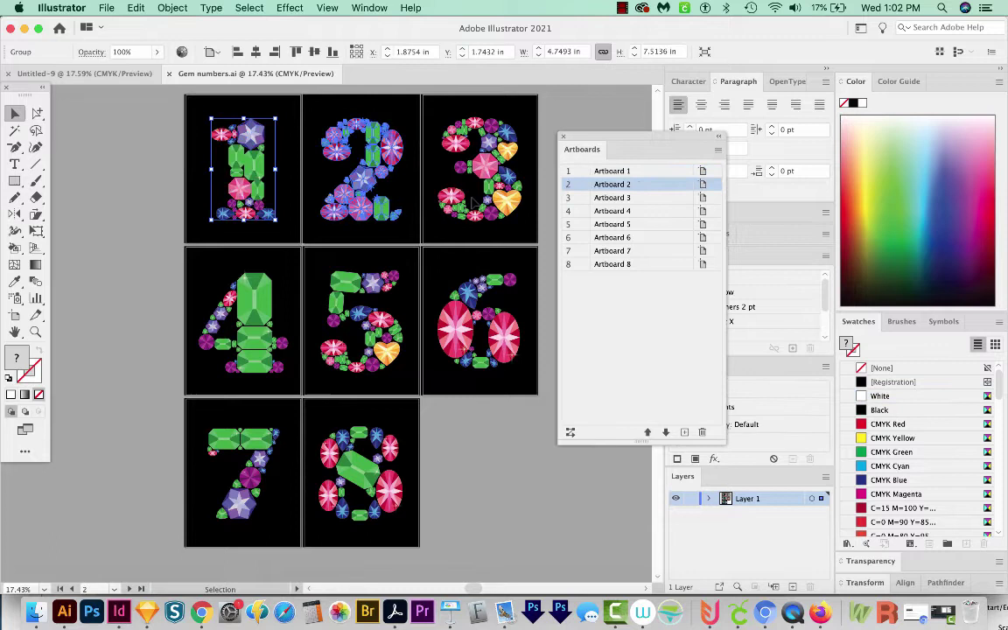
left_click(324, 171)
left_click(507, 166)
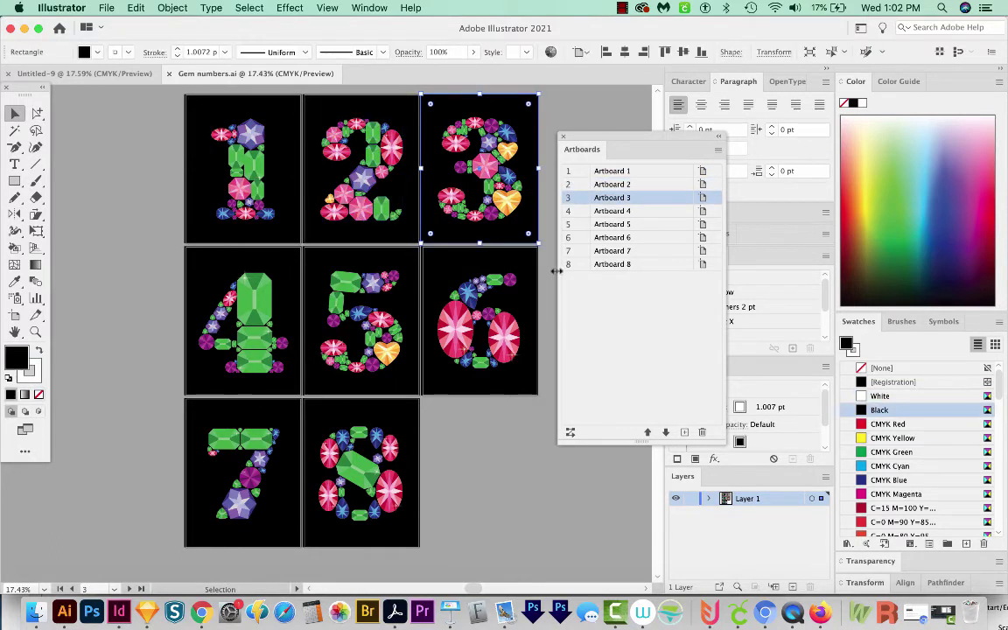
left_click(616, 174)
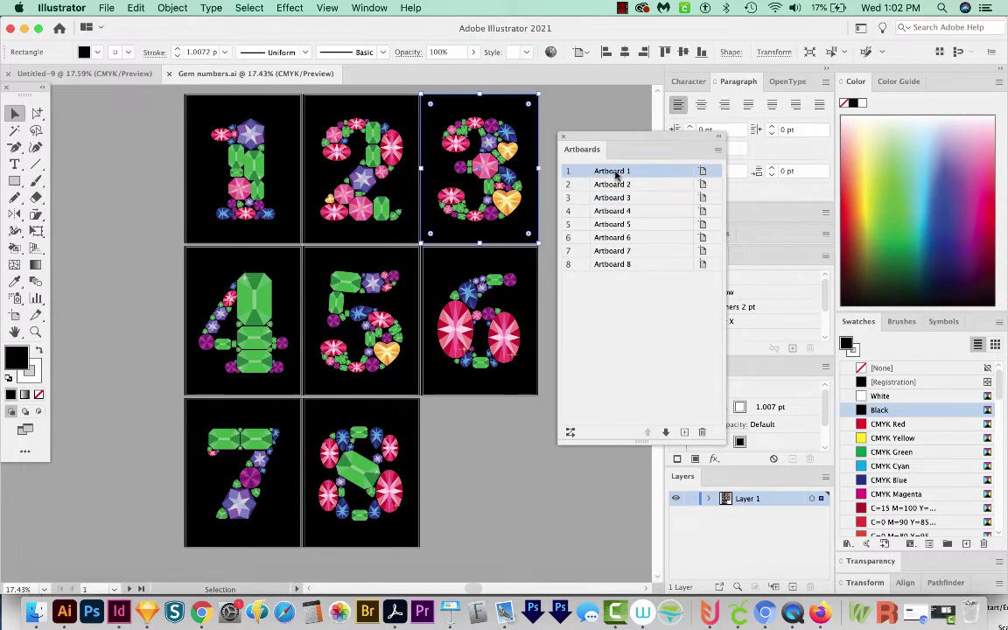
Step: Change Artboard 1's name in the Artboards panel to 'Beautiful gems'
double_click(615, 172)
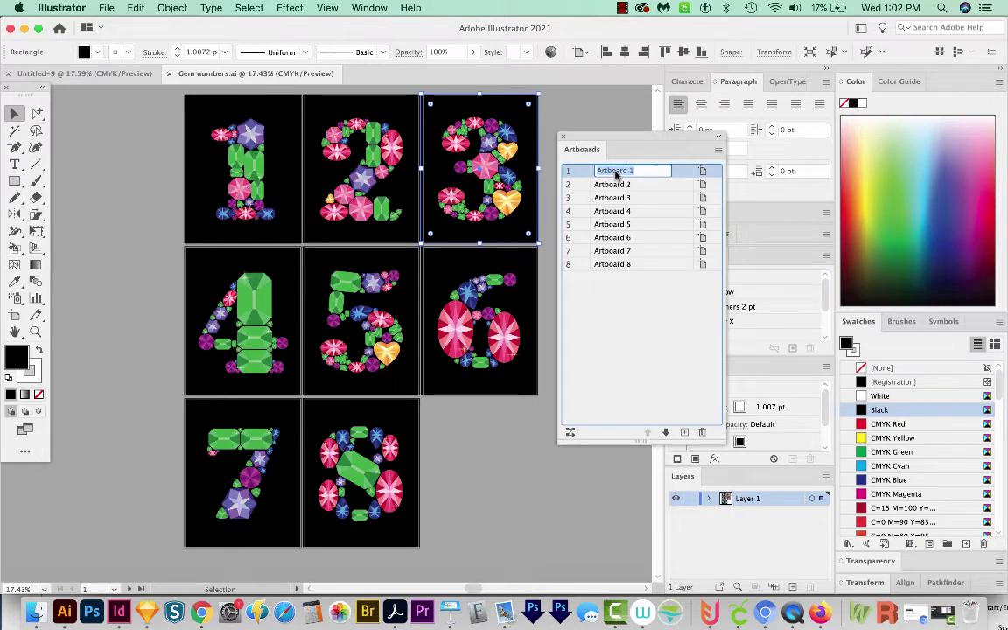
type("1")
type("tiful gems")
key("Return")
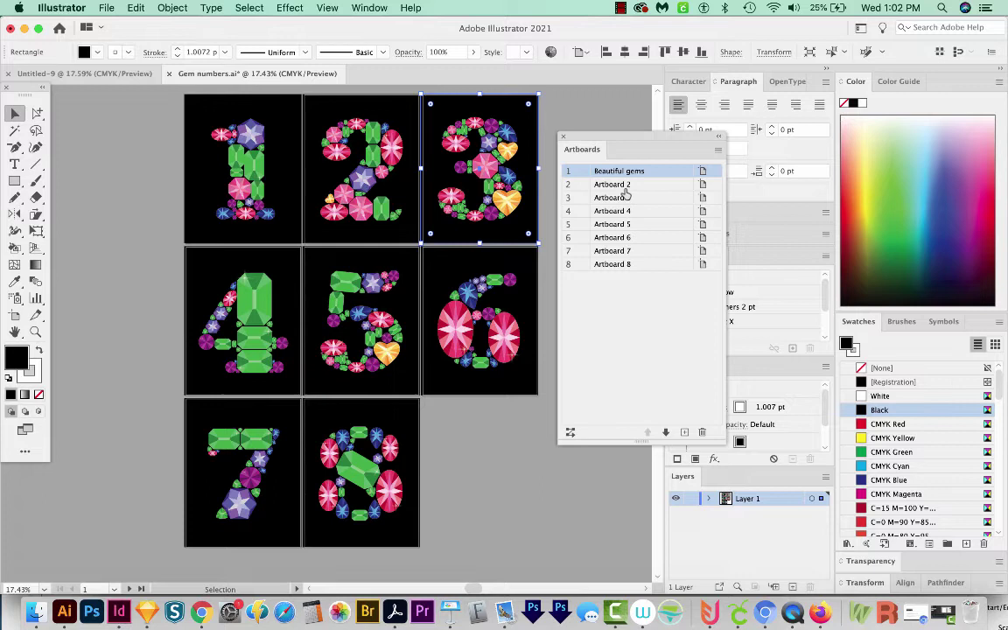
Step: Select Beautiful gems, then make Artboard 2 the active artboard in the list
left_click(560, 172)
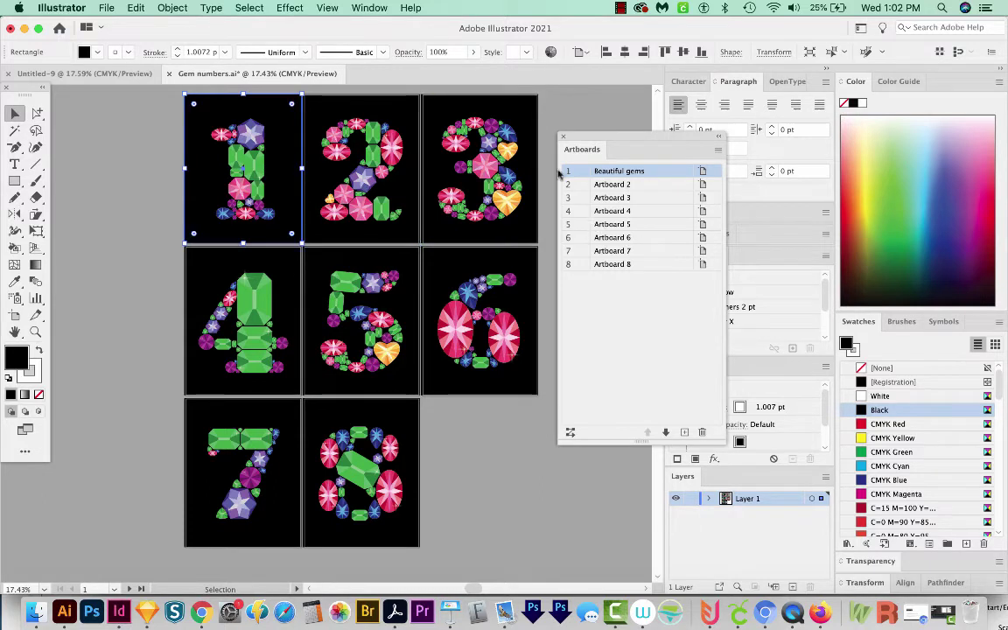
left_click(360, 176)
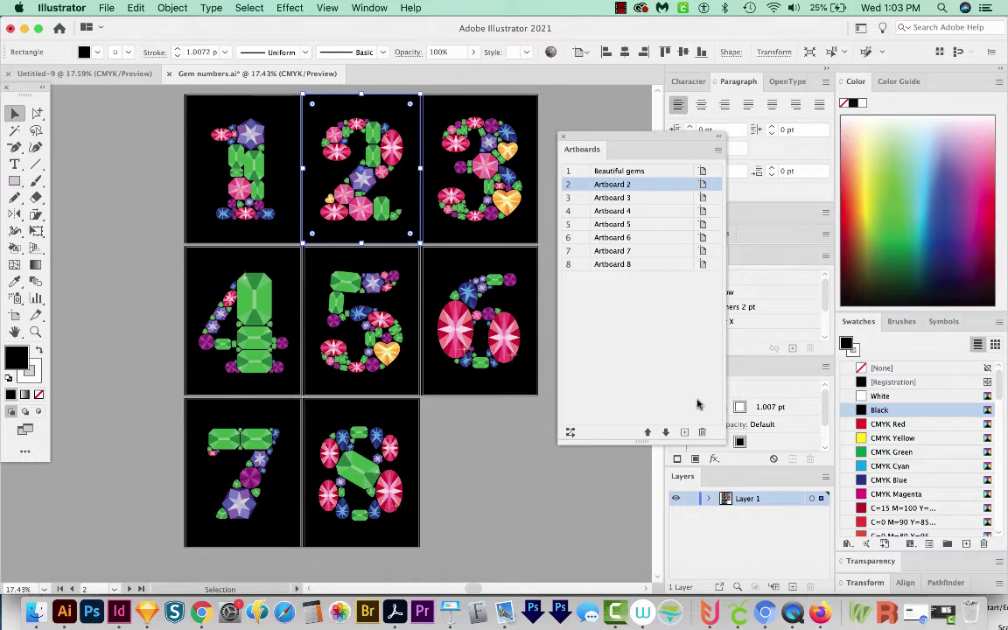
Step: Add a new blank artboard after Artboard 2 and bring it into view
left_click(685, 433)
left_click_drag(370, 362, 420, 349)
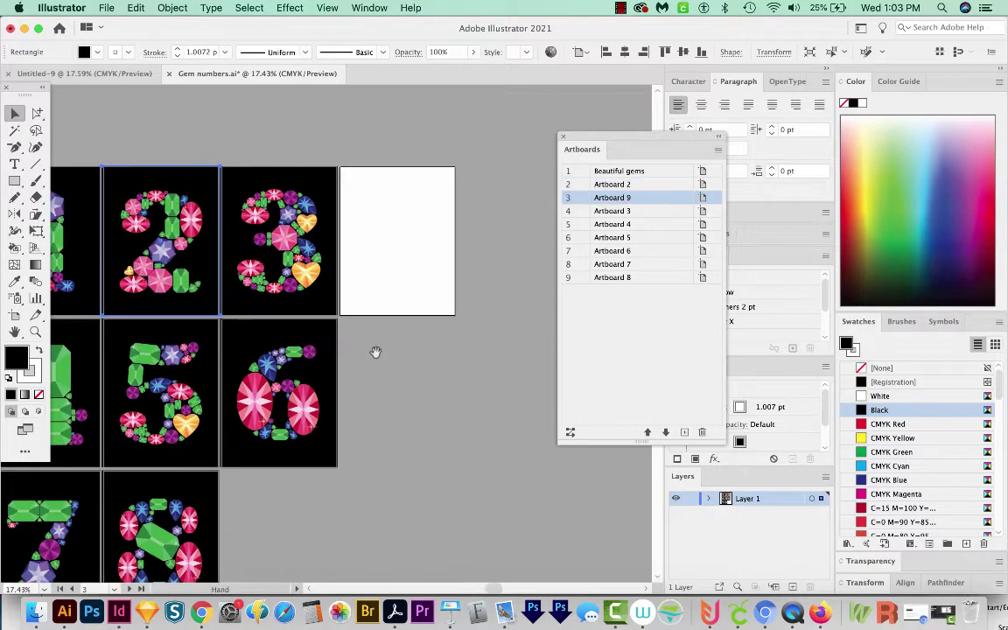
left_click(244, 136)
scroll(210, 302, "down", 1)
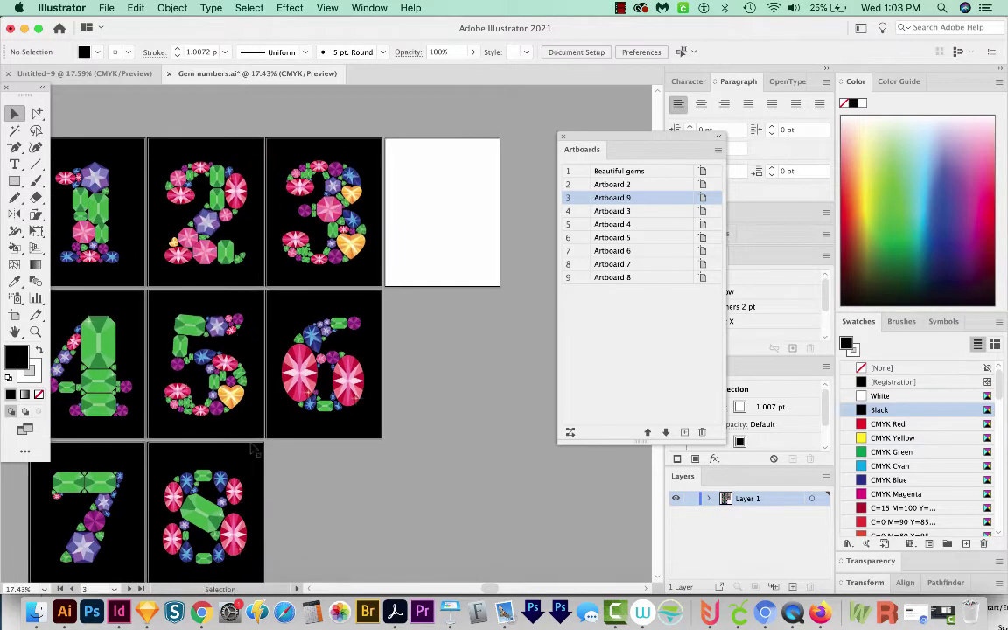
Step: Select the gem 5 artwork in outline view and paste a copy onto the new artboard
key("ctrl+y")
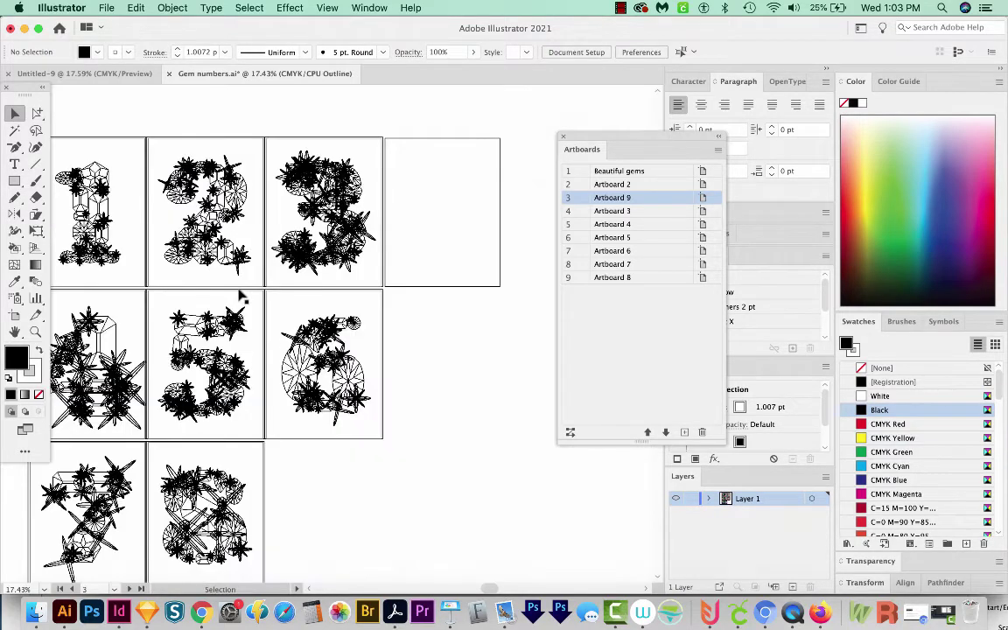
left_click_drag(256, 305, 157, 433)
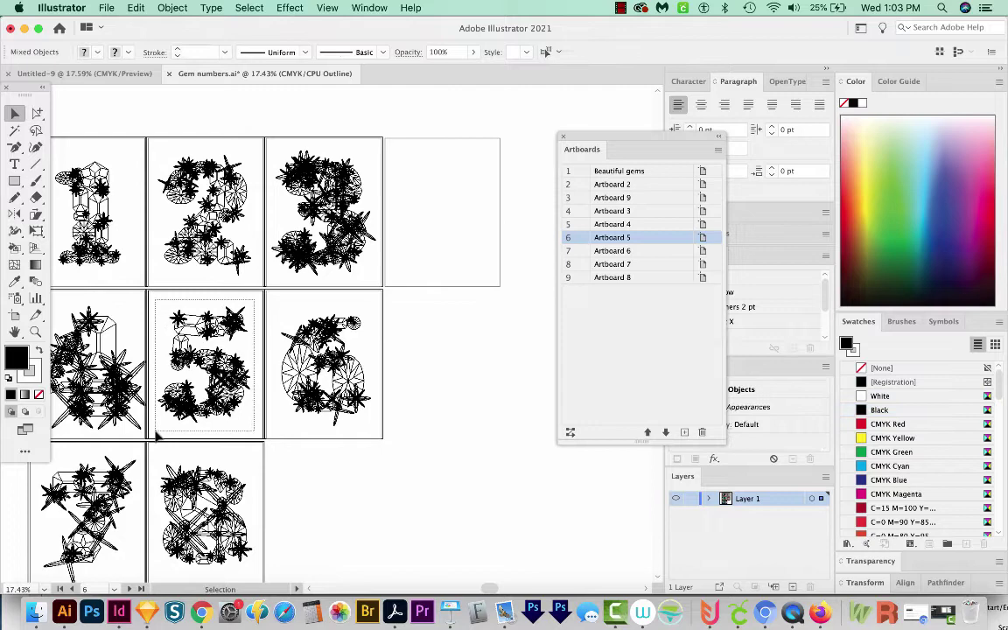
key("ctrl+y")
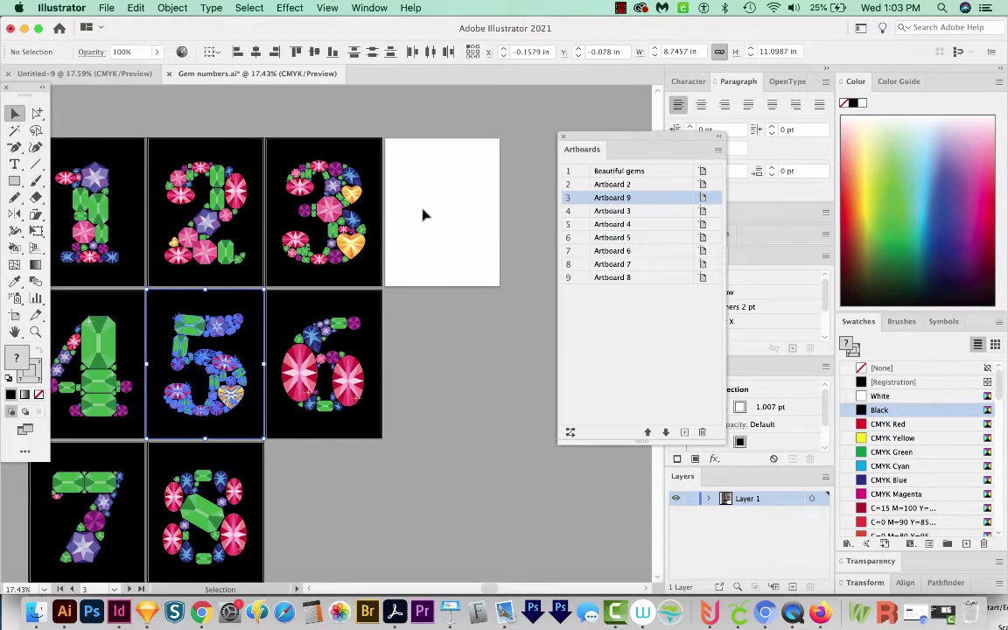
left_click(424, 216)
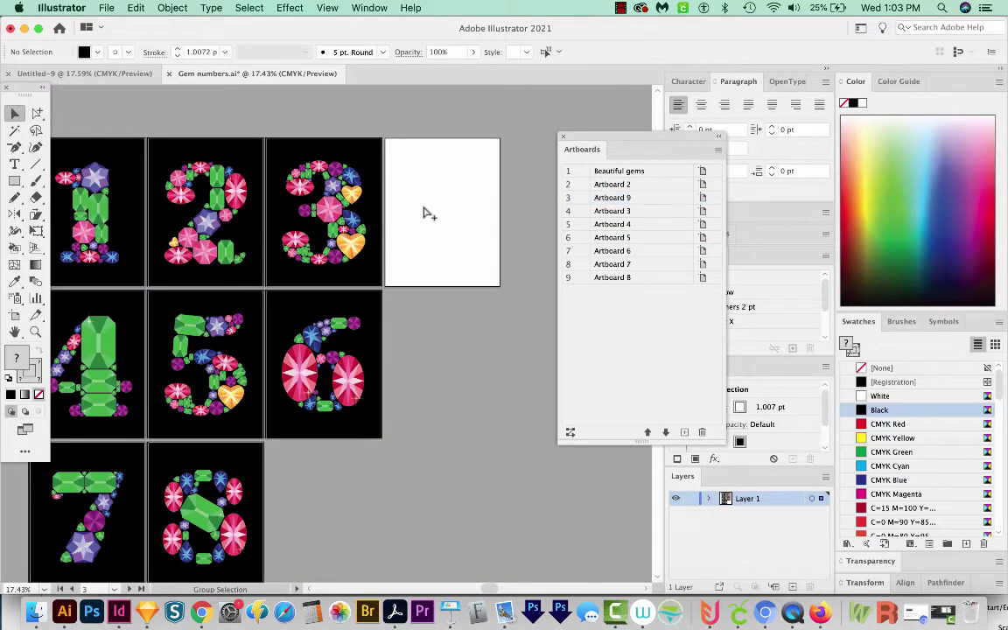
key("ctrl+shift+v")
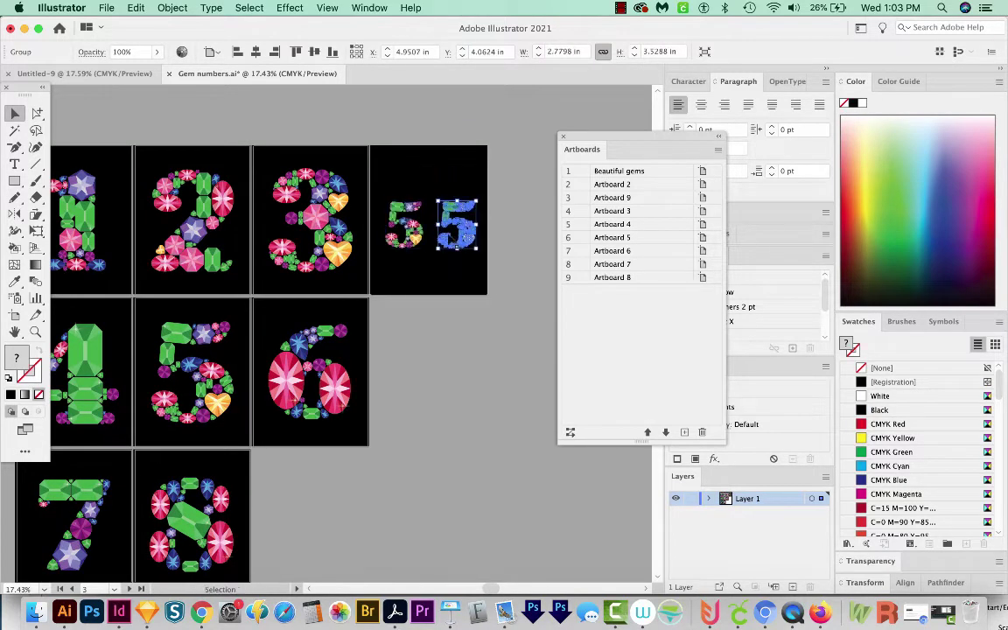
Step: Draw a small white dot between the two 5s to form 5.5
key("l")
left_click_drag(423, 238, 433, 248)
key("v")
left_click(383, 416)
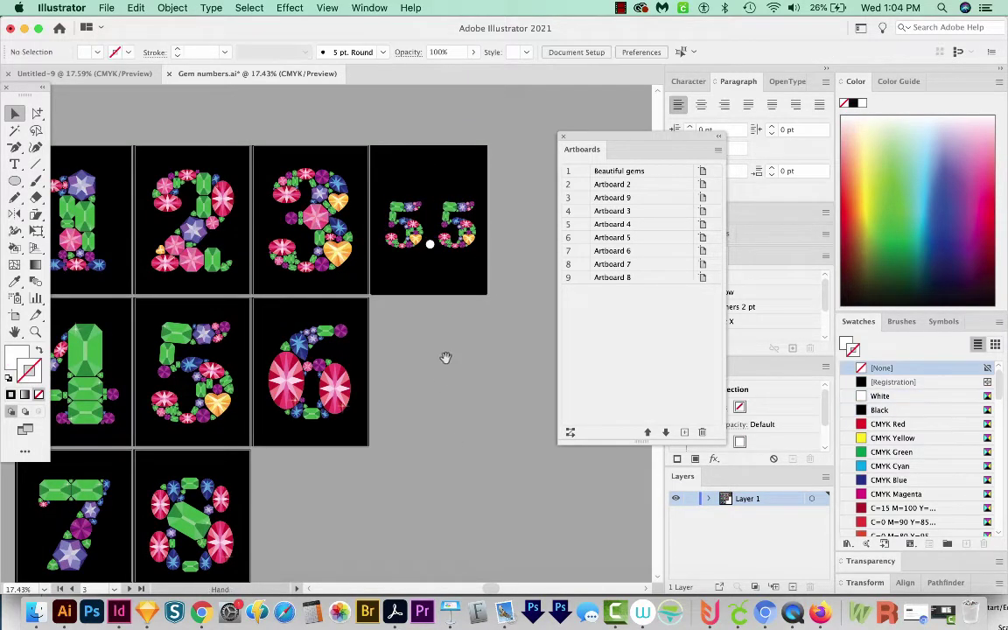
left_click_drag(446, 355, 506, 324)
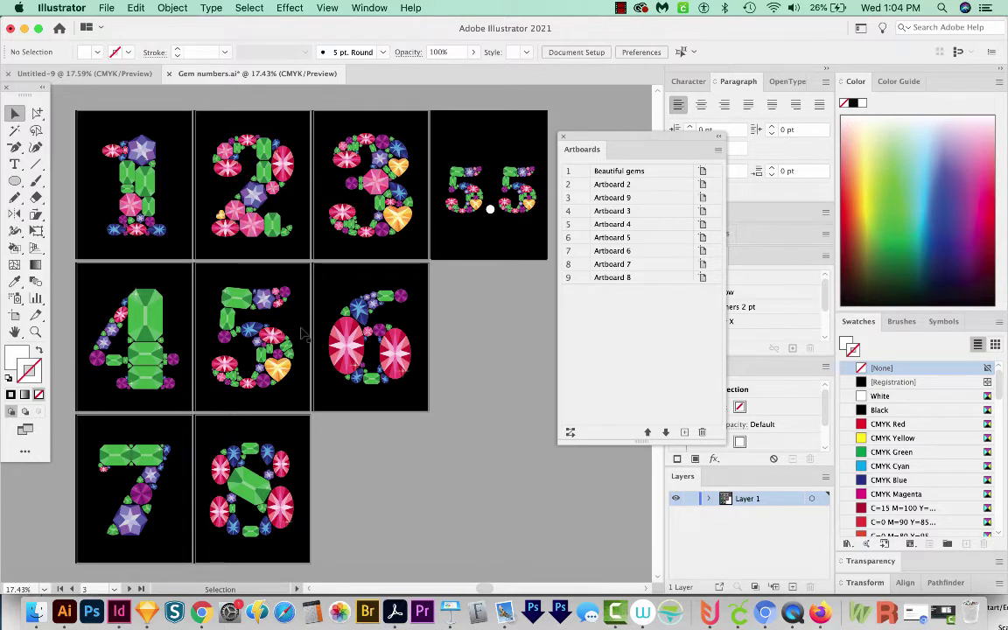
Step: Move Artboard 3 up to third place in the artboard list
left_click(275, 299)
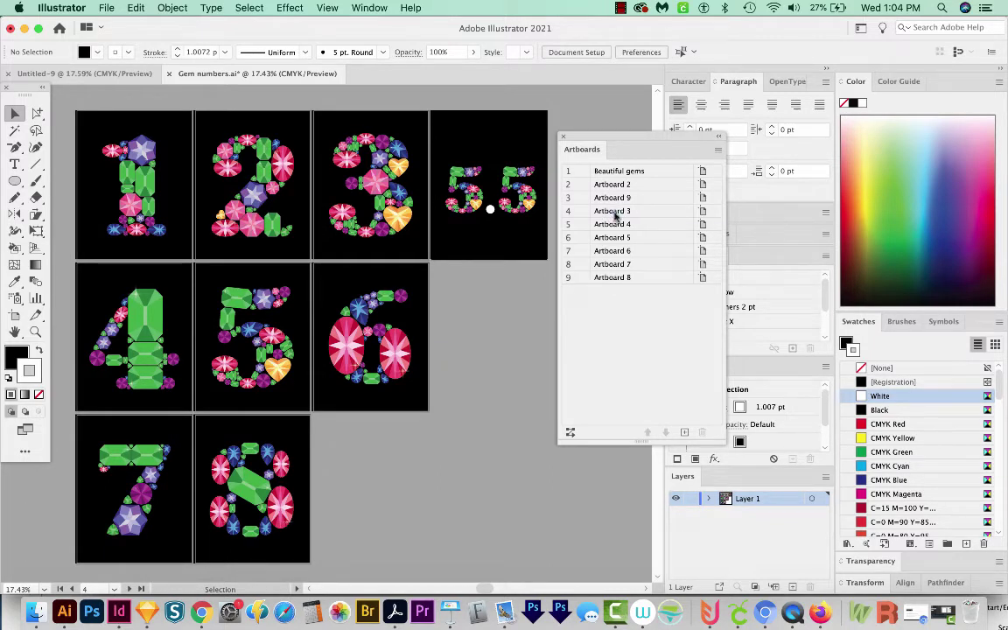
left_click(615, 212)
left_click(400, 173)
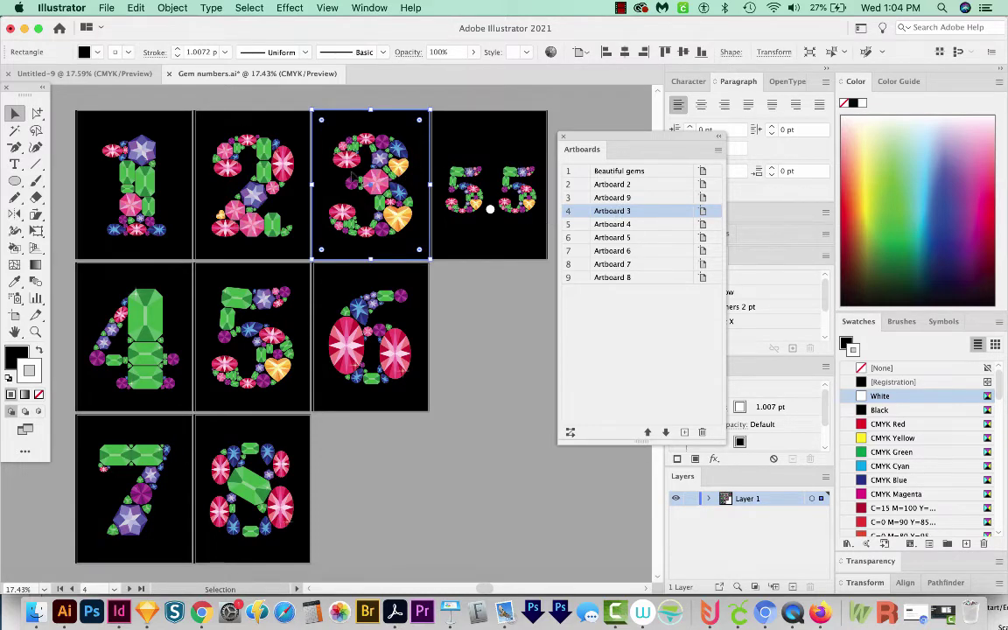
left_click_drag(646, 215, 648, 199)
double_click(648, 200)
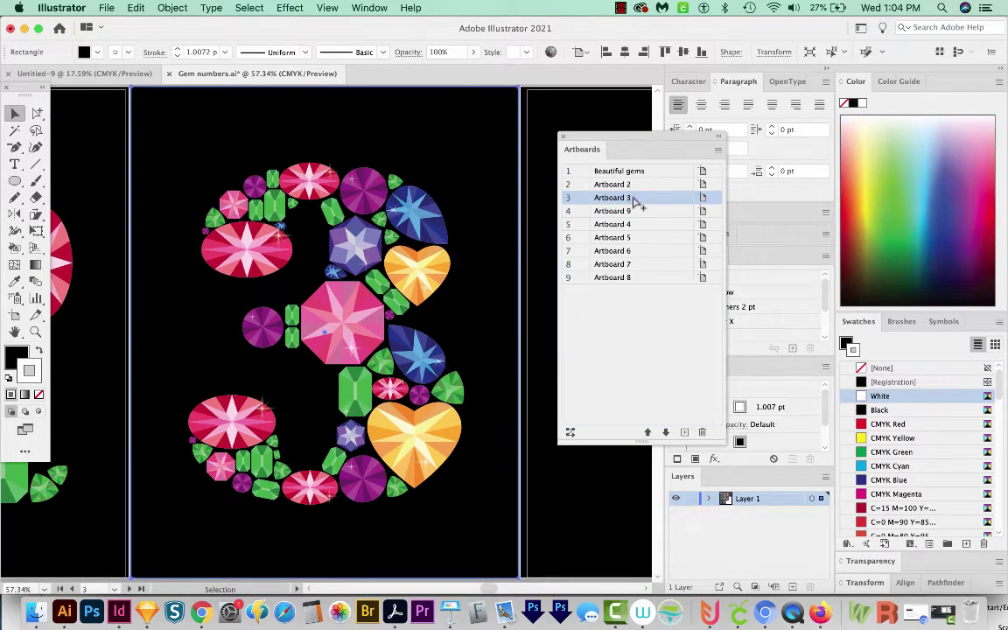
key("super+minus")
key("super+minus")
key("super+minus")
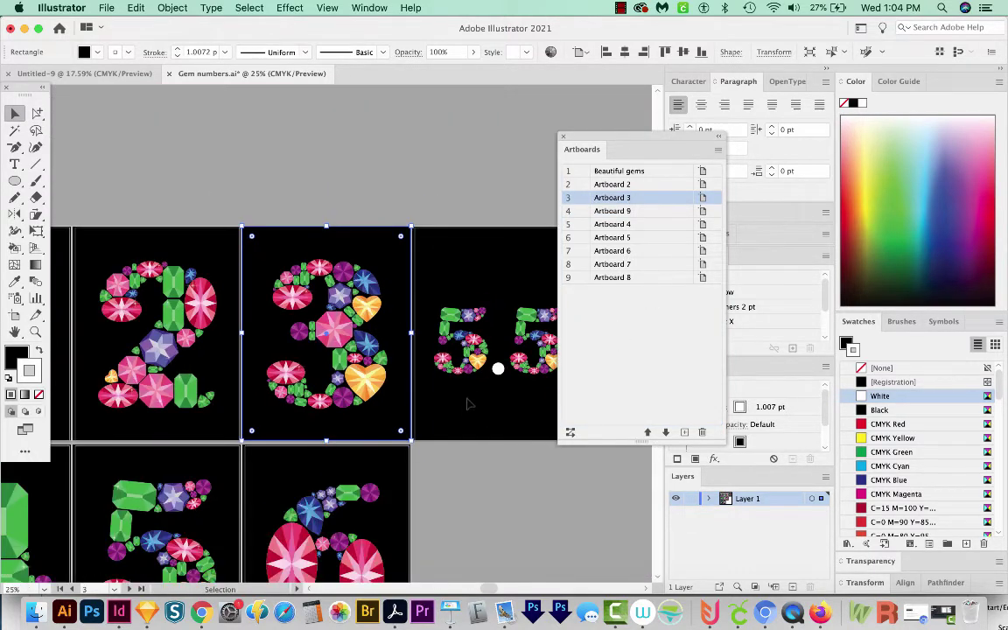
key("super+minus")
Step: Move Artboard 9 between Artboard 5 and Artboard 6 in the list
scroll(473, 350, "down", 2)
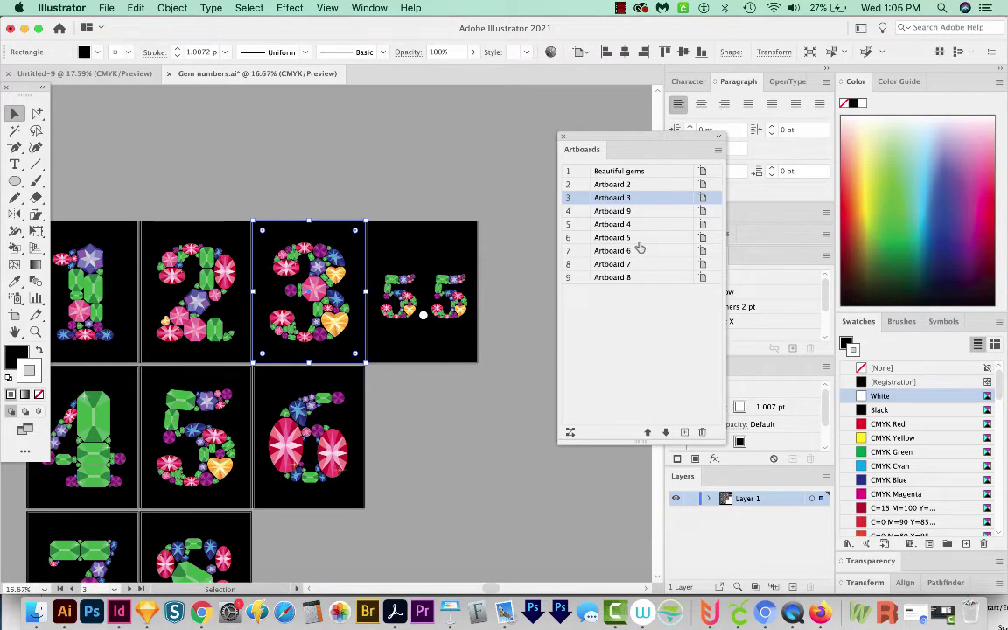
left_click(638, 213)
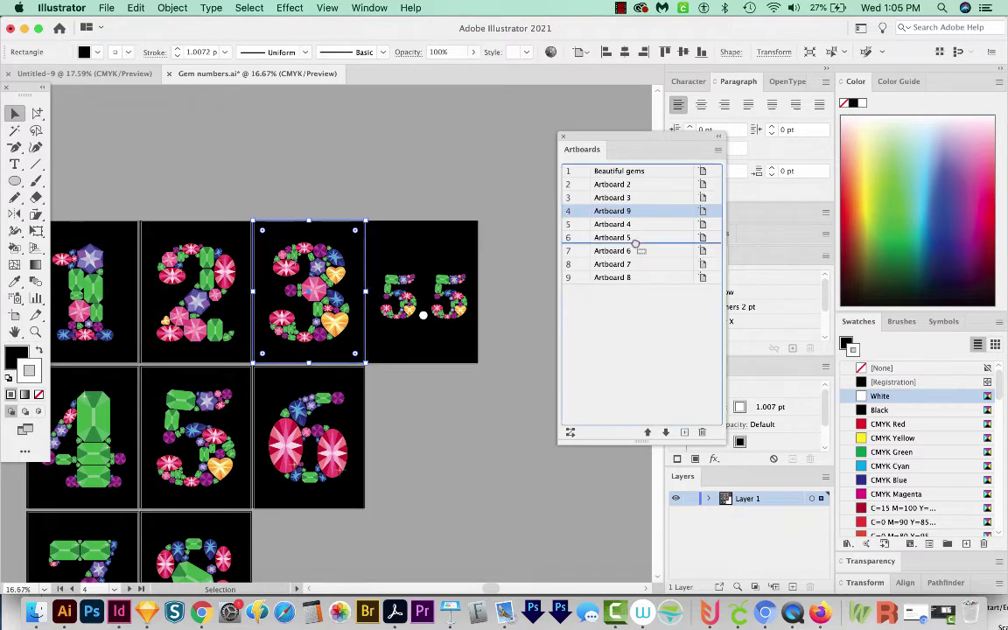
left_click_drag(636, 245, 636, 249)
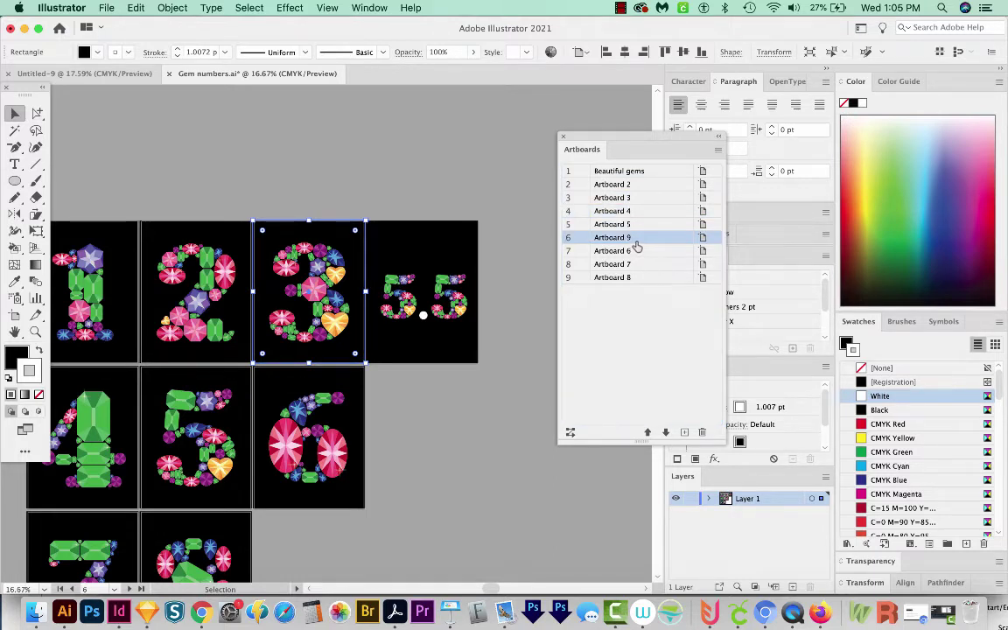
Step: Change Artboard 9's name in the Artboards panel to '5.5'
double_click(616, 237)
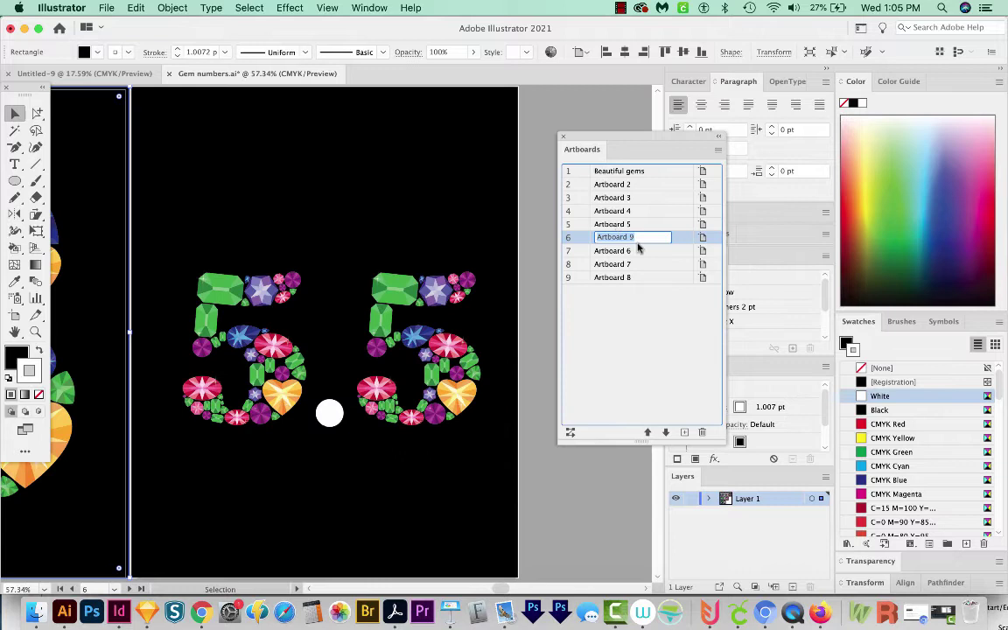
type("5.5")
key("Return")
key("ctrl+alt+0")
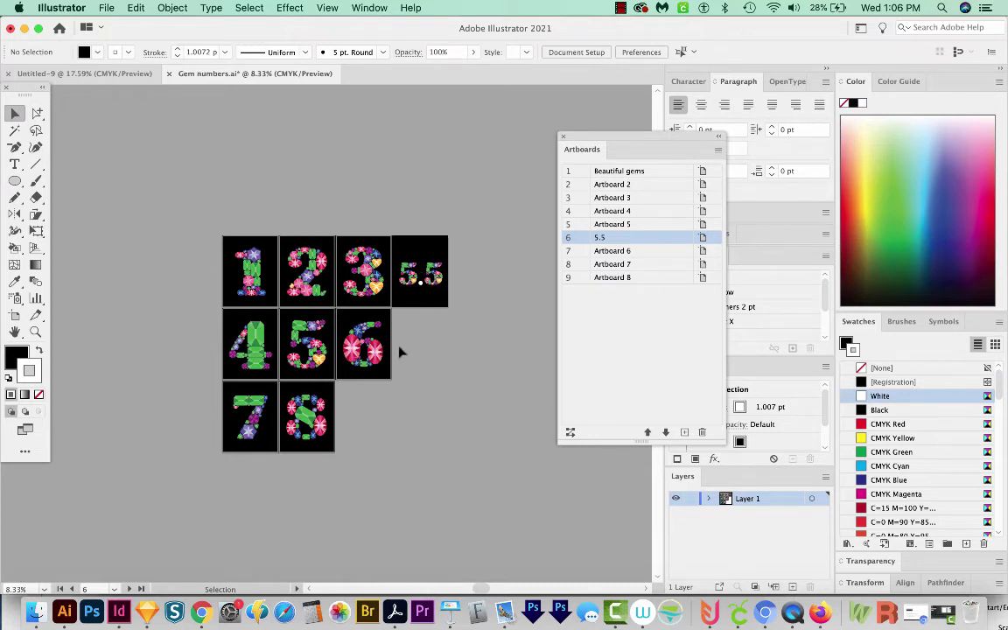
Step: Using the Artboard tool, shift the 6 artboard right and drop 5.5 into the gap after 5
key("shift+o")
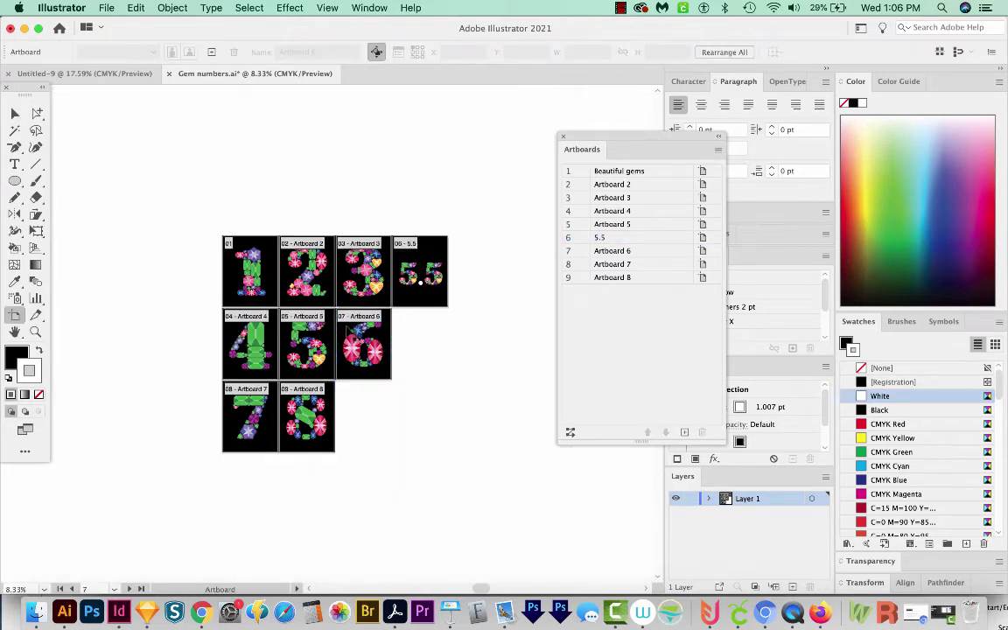
mouse_move(363, 341)
left_mouse_down()
mouse_move(421, 342)
mouse_move(420, 326)
left_mouse_up()
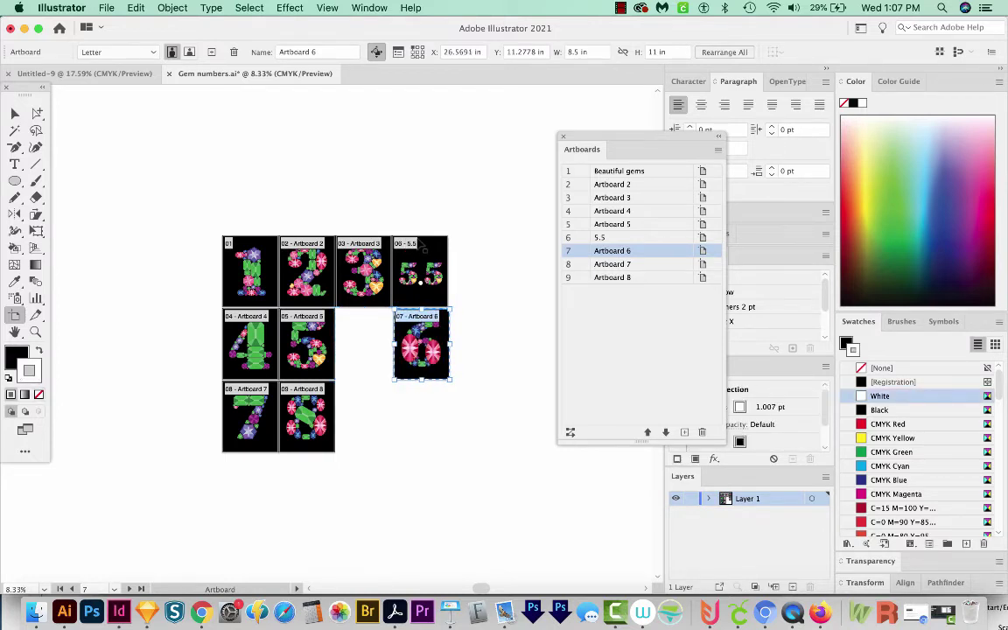
left_click(612, 237)
left_click_drag(422, 247, 369, 320)
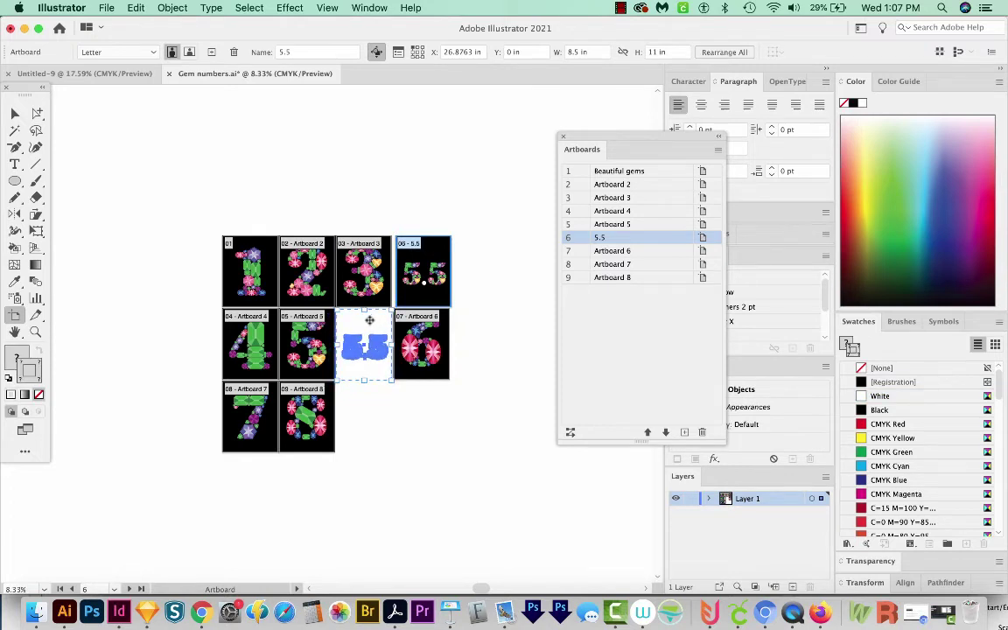
left_click_drag(370, 320, 369, 320)
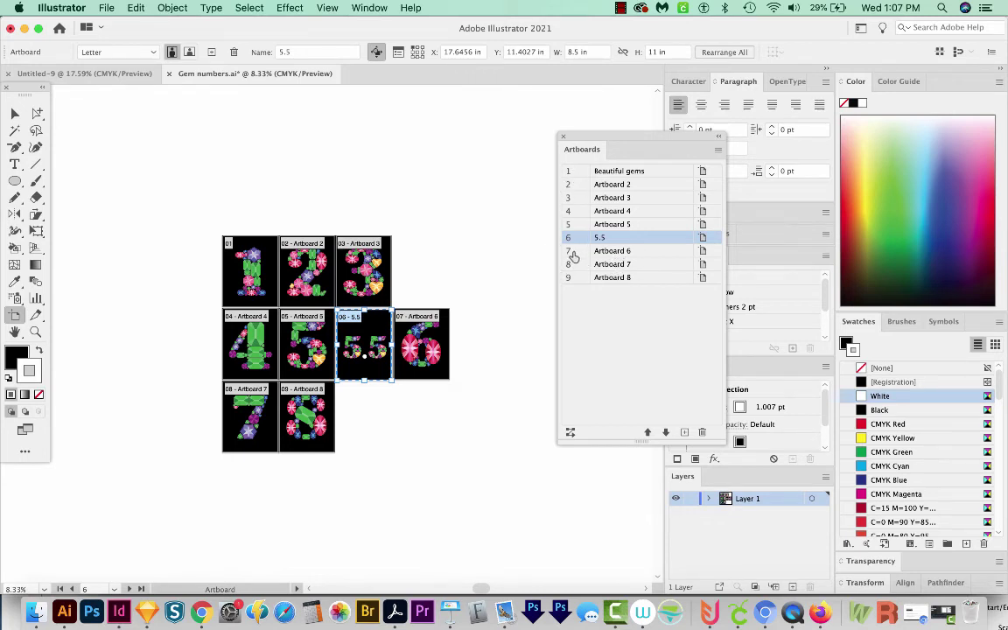
left_click(500, 385)
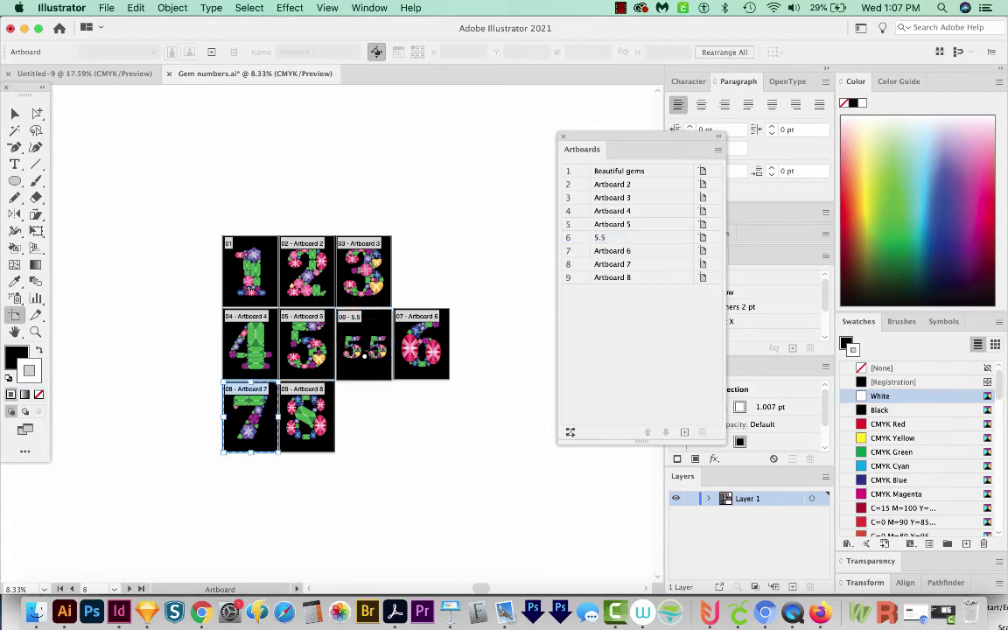